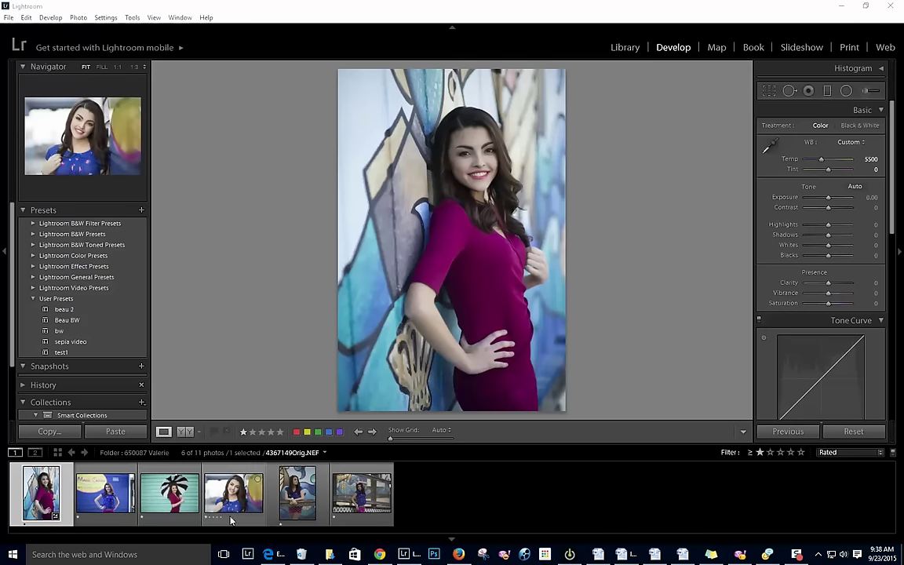
# Open the Magic Corner photo and set Exposure to -0.24, white balance Temp to 6167 and Tint to +18.
pyautogui.click(100, 502)
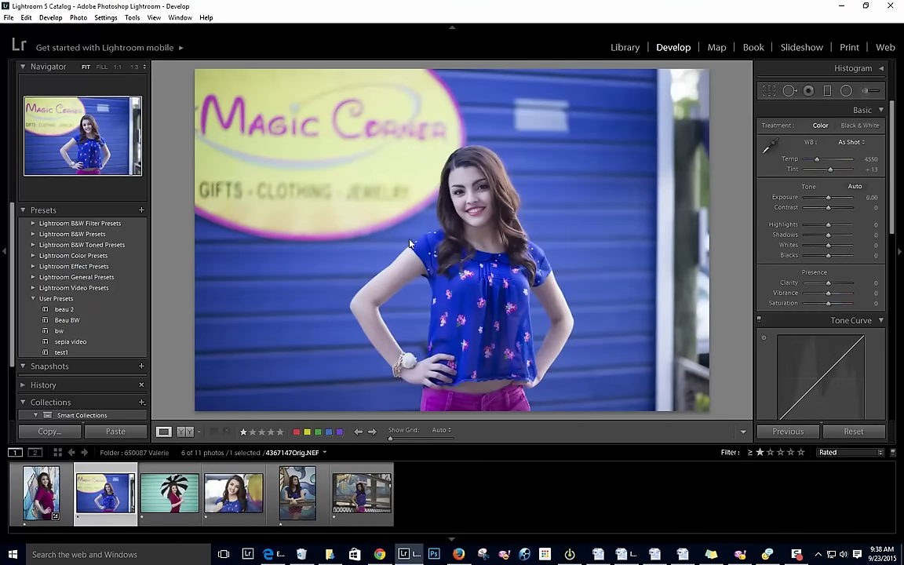
pyautogui.click(479, 200)
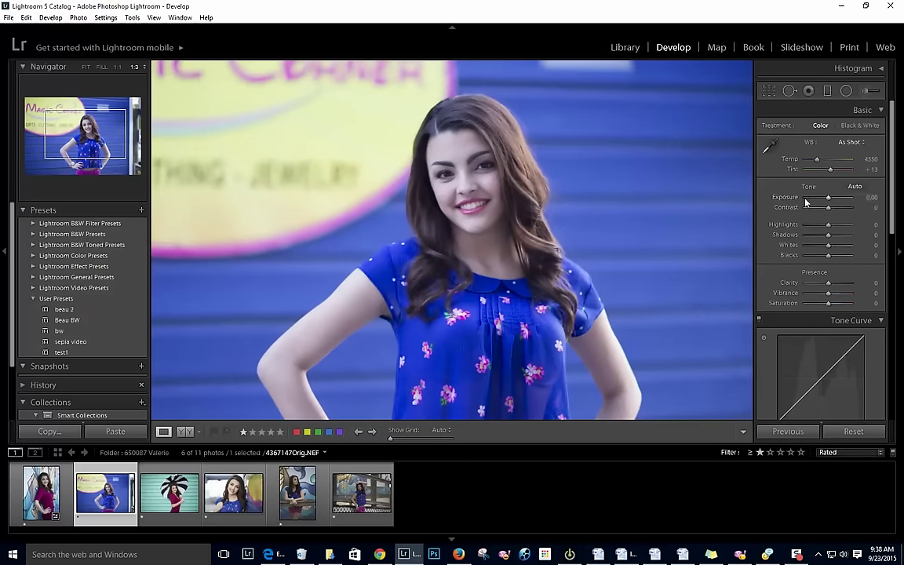
pyautogui.moveTo(829, 201); pyautogui.dragTo(827, 199)
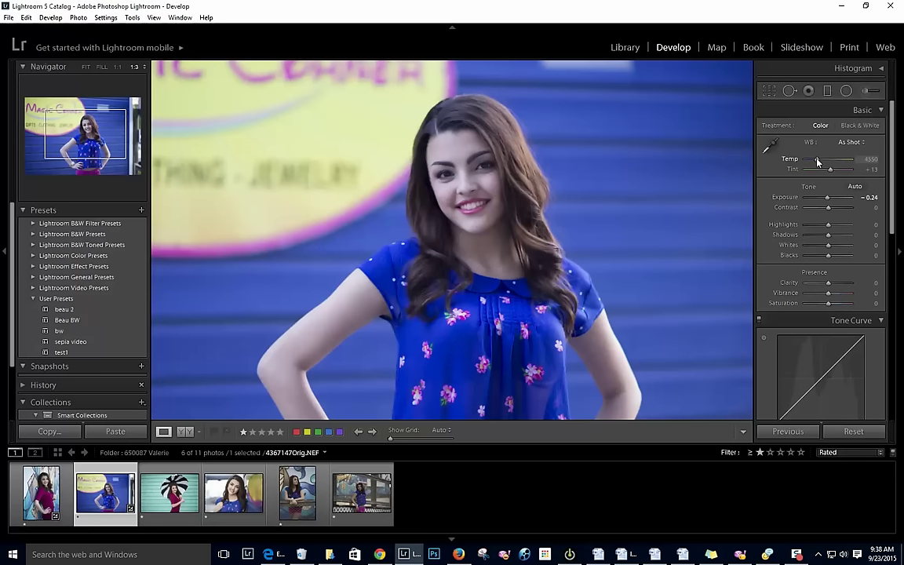
pyautogui.moveTo(817, 162); pyautogui.dragTo(829, 170)
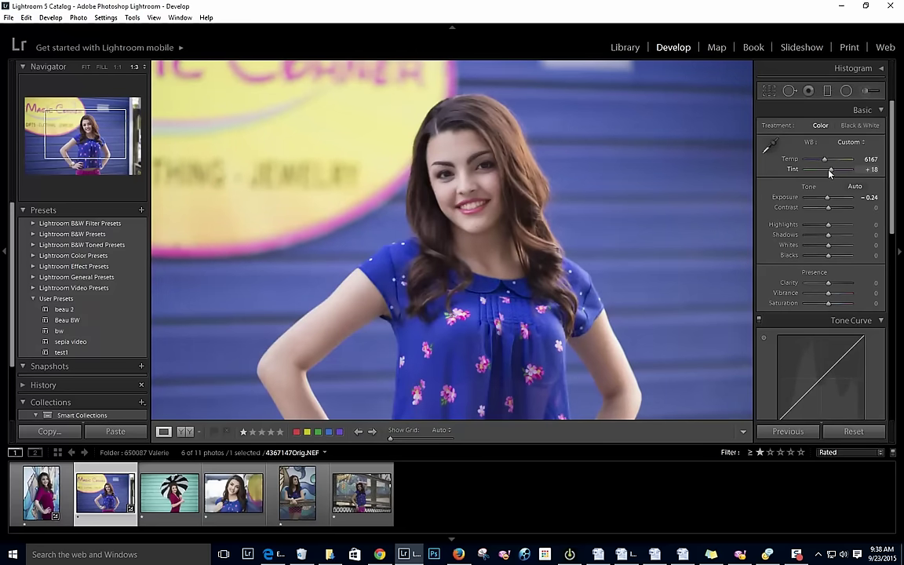
pyautogui.click(582, 245)
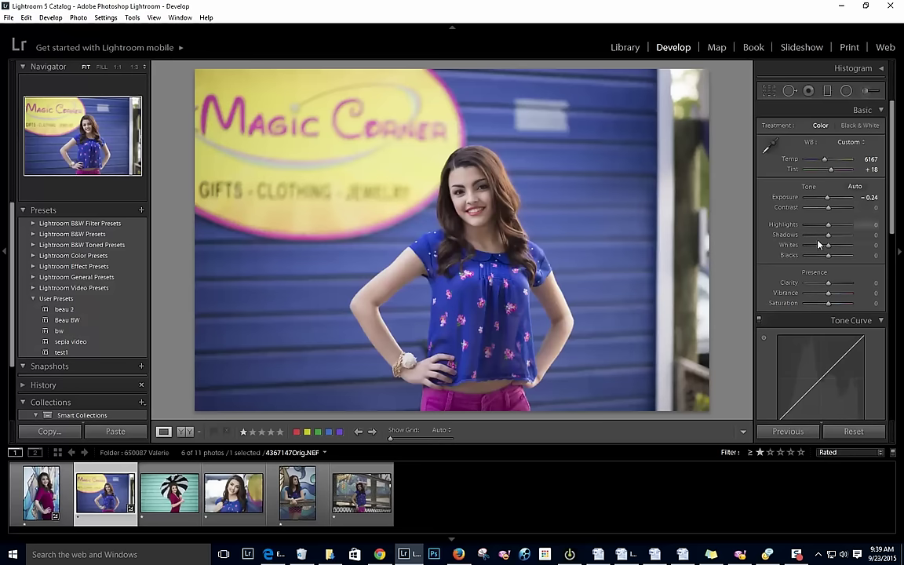
# Set Highlights to -36, Shadows to +50 and Blacks to -17, and compare the photo with its Before view.
pyautogui.moveTo(828, 230); pyautogui.dragTo(822, 228)
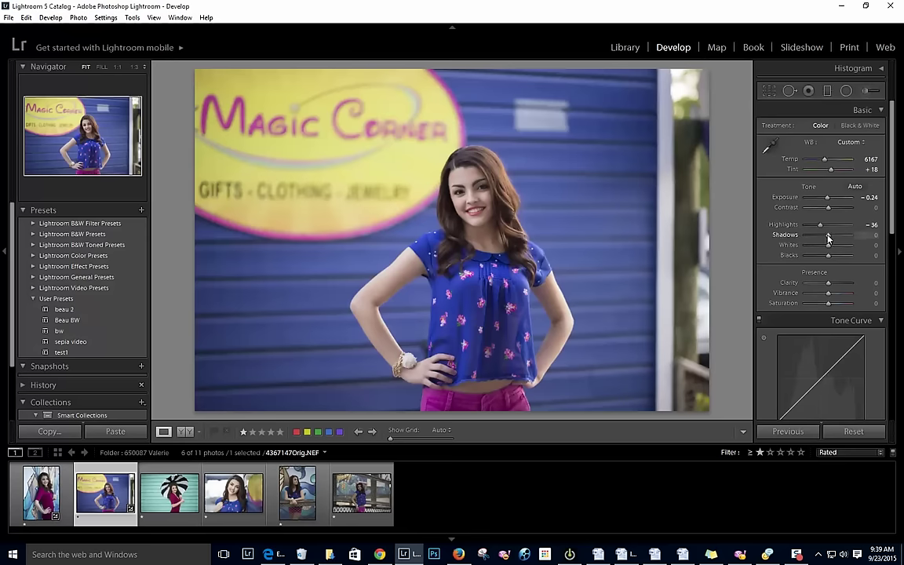
pyautogui.moveTo(835, 240); pyautogui.dragTo(838, 237)
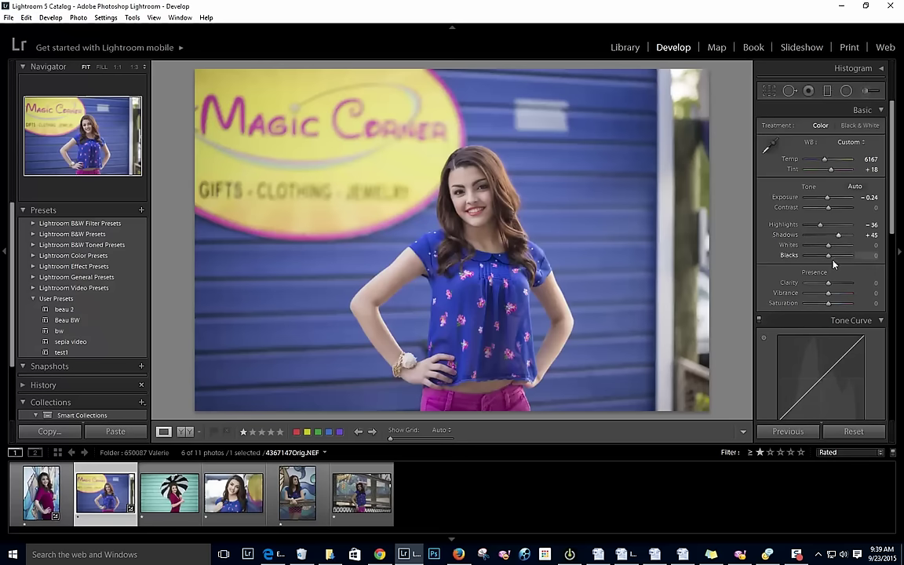
pyautogui.moveTo(838, 235); pyautogui.dragTo(826, 257)
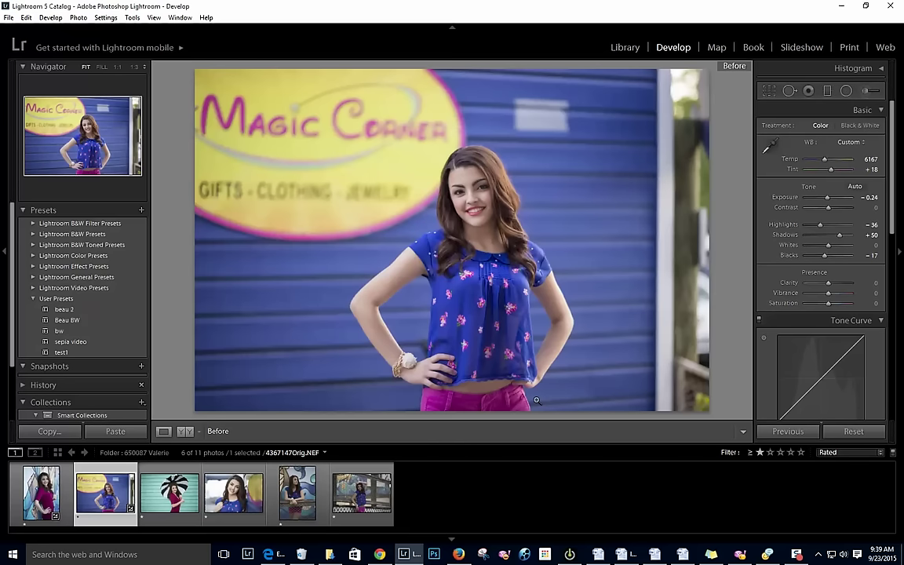
pyautogui.press('\\')
pyautogui.press('\\')
pyautogui.press('\\')
pyautogui.press('\\')
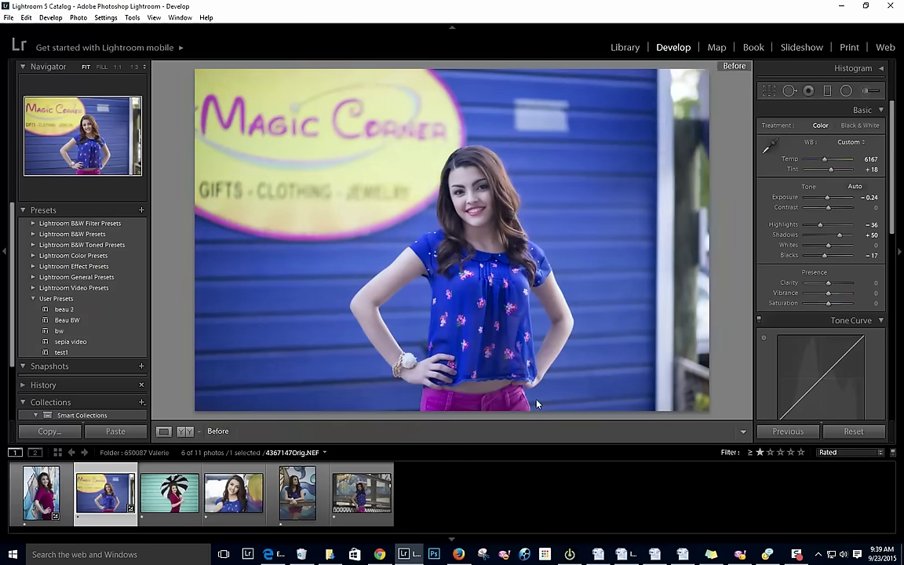
# Brighten the upper tones of the Magic Corner photo slightly with the tone curve's region adjustments.
pyautogui.moveTo(891, 219); pyautogui.dragTo(890, 279)
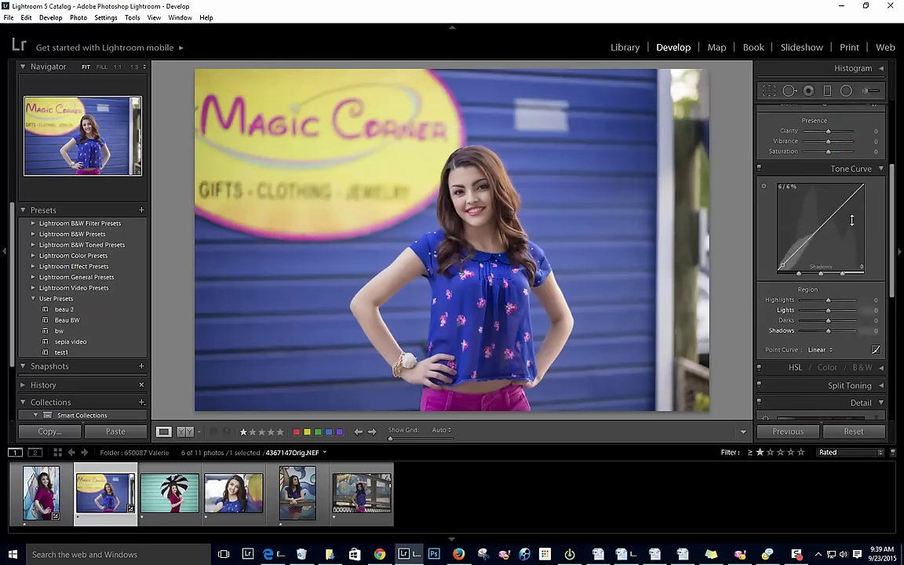
pyautogui.scroll(2, 894, 179)
pyautogui.scroll(1, 894, 179)
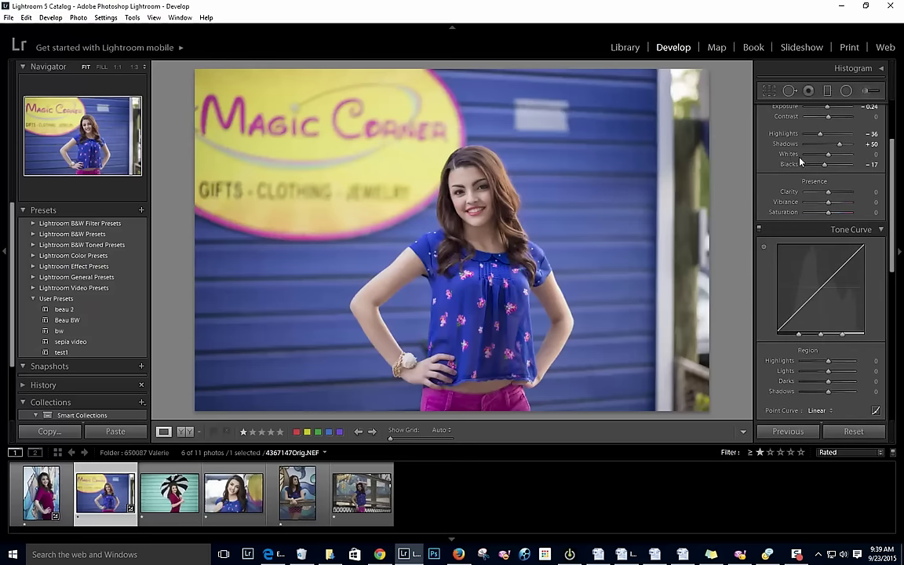
pyautogui.scroll(-3, 828, 274)
pyautogui.moveTo(827, 305)
pyautogui.mouseDown()
pyautogui.moveTo(826, 316)
pyautogui.moveTo(831, 306)
pyautogui.mouseUp()
pyautogui.scroll(5, 895, 249)
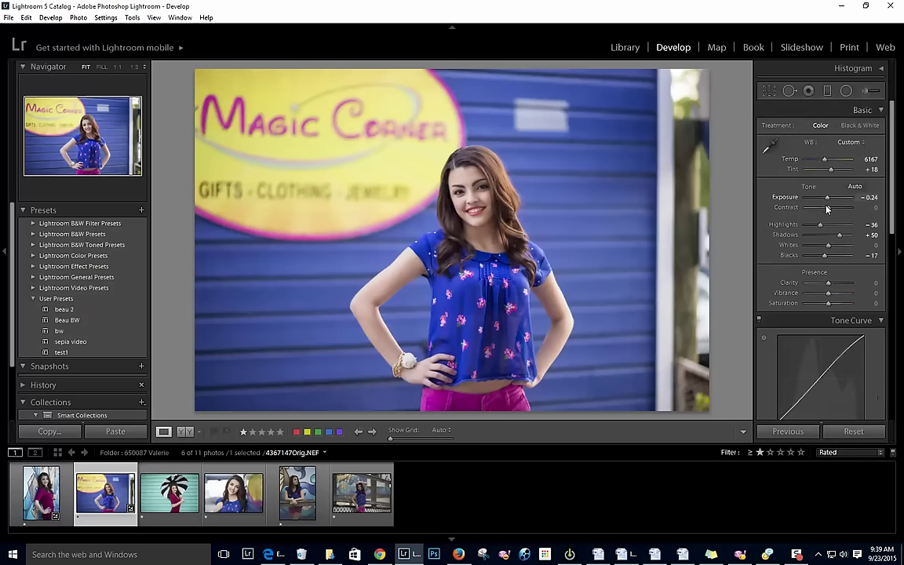
# Refine the Magic Corner photo to Exposure -0.48, white balance Temp 6286 and Tint +13.
pyautogui.moveTo(827, 201); pyautogui.dragTo(824, 203)
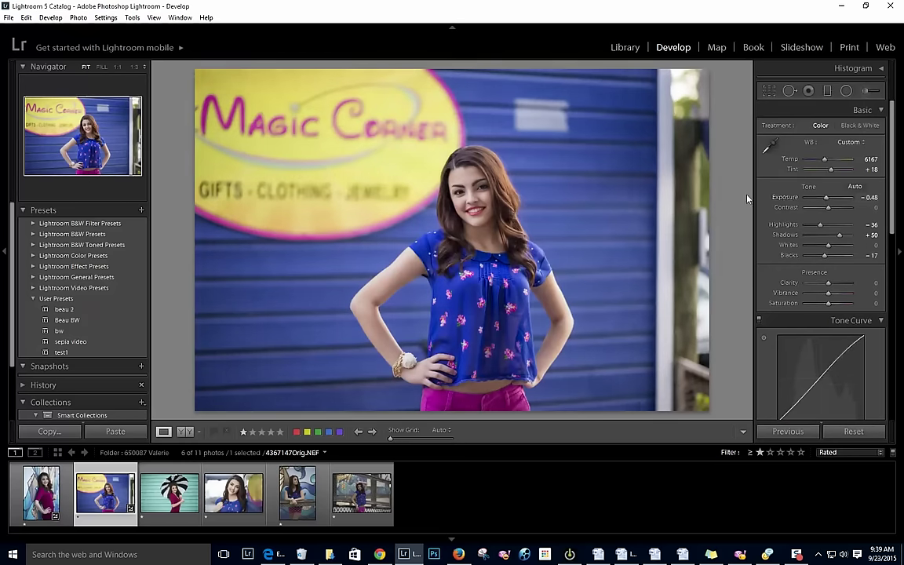
pyautogui.click(426, 193)
pyautogui.moveTo(829, 170); pyautogui.dragTo(823, 160)
pyautogui.click(667, 236)
pyautogui.click(667, 236)
pyautogui.moveTo(822, 160); pyautogui.dragTo(823, 160)
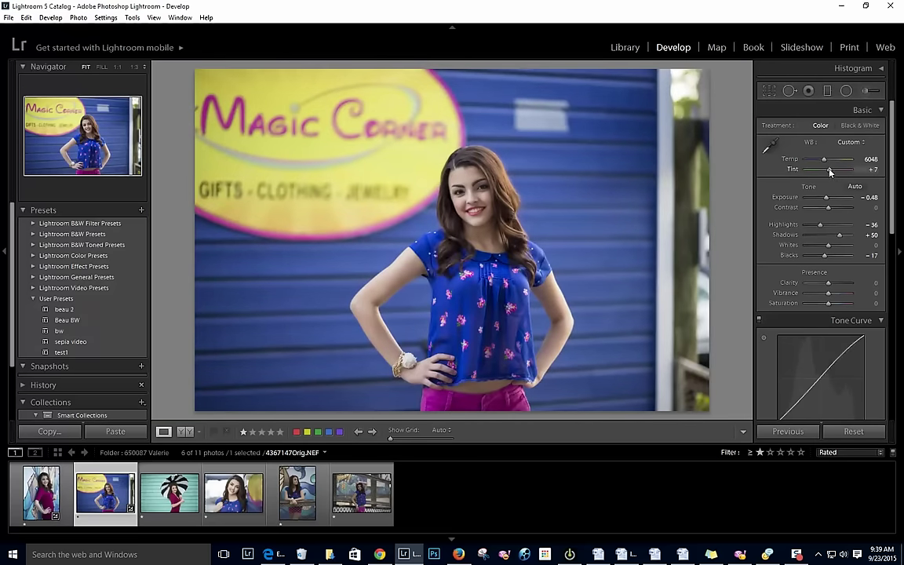
pyautogui.moveTo(823, 161); pyautogui.dragTo(825, 161)
# Lock the Magic Corner photo to the second window and place that window beside the subject in the main view.
pyautogui.rightClick(117, 495)
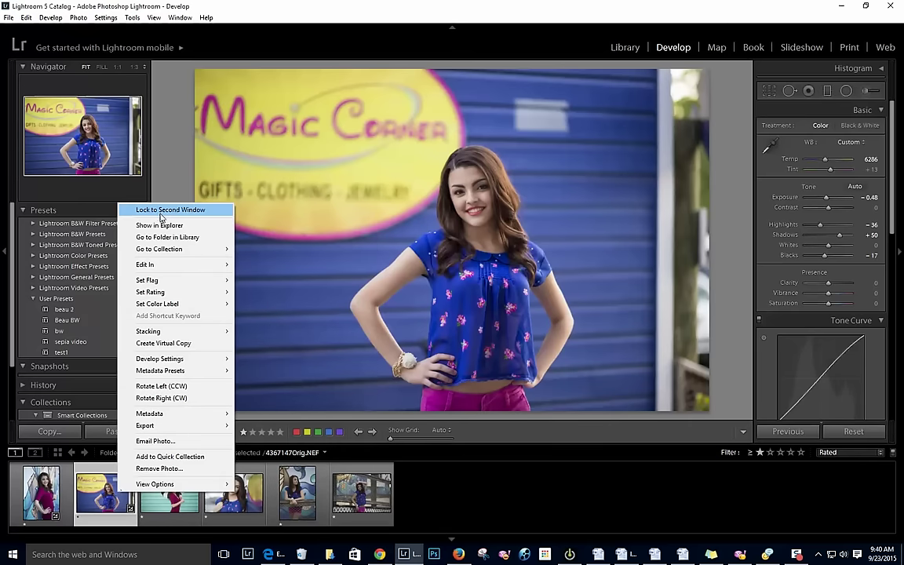
pyautogui.click(167, 210)
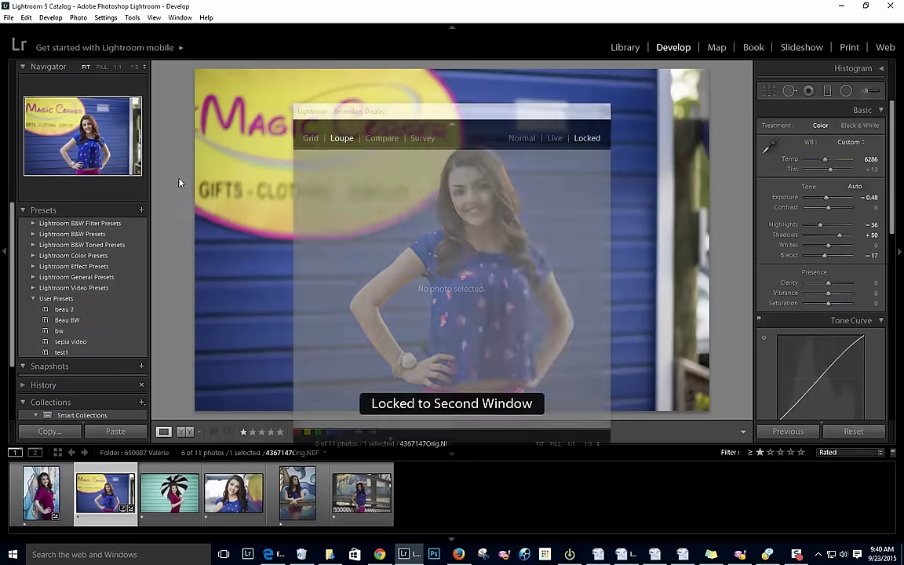
pyautogui.moveTo(446, 114); pyautogui.dragTo(218, 74)
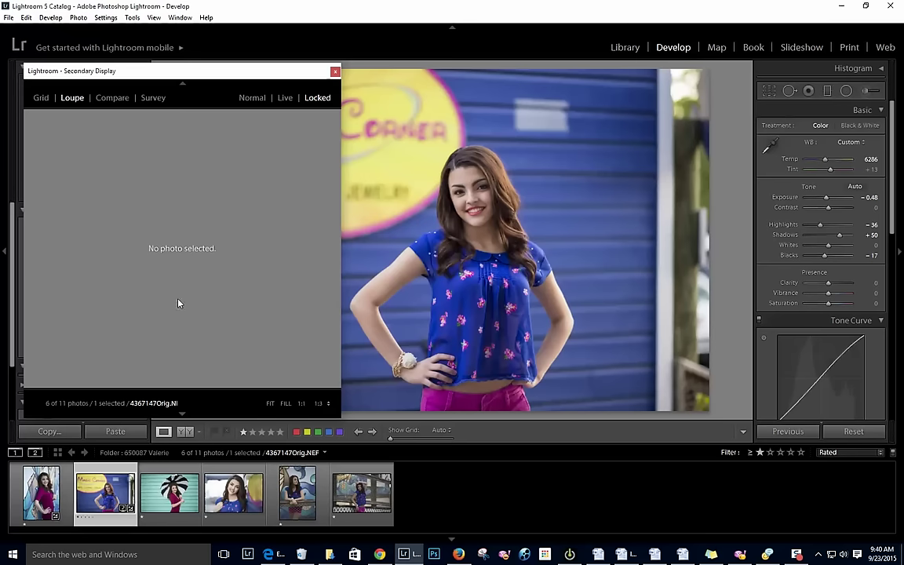
# Open the first filmstrip photo in the main view and set the secondary display's zoom to 1:3 as a reference.
pyautogui.click(40, 483)
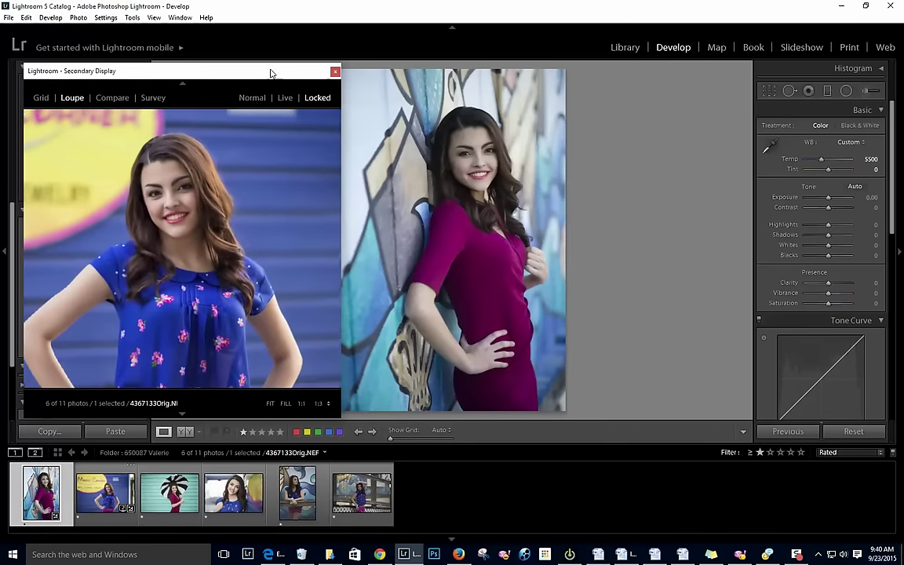
pyautogui.moveTo(264, 76); pyautogui.dragTo(308, 62)
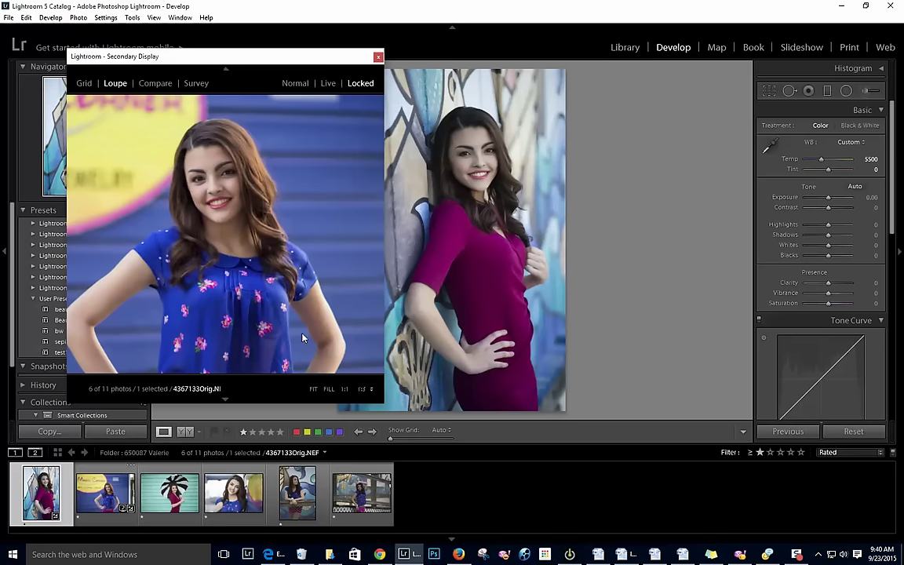
pyautogui.click(328, 389)
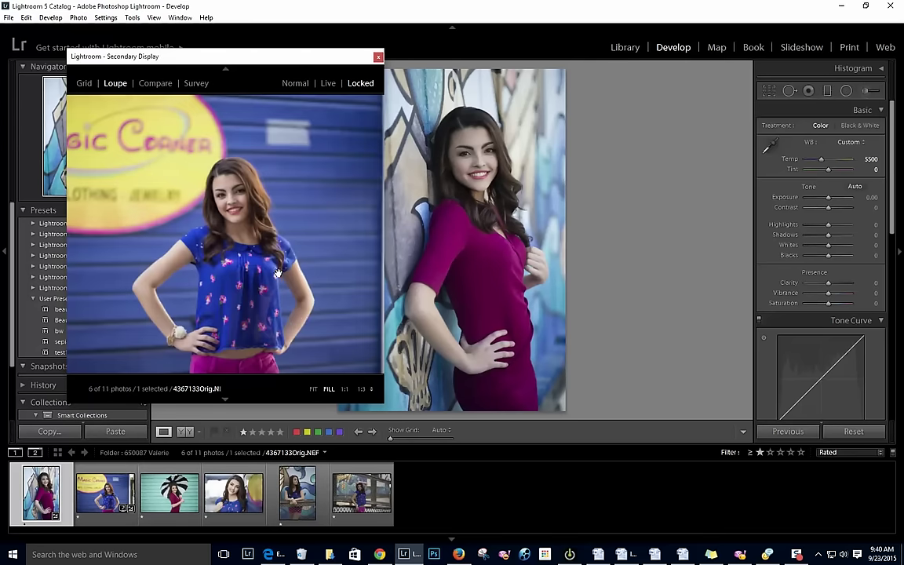
pyautogui.click(344, 389)
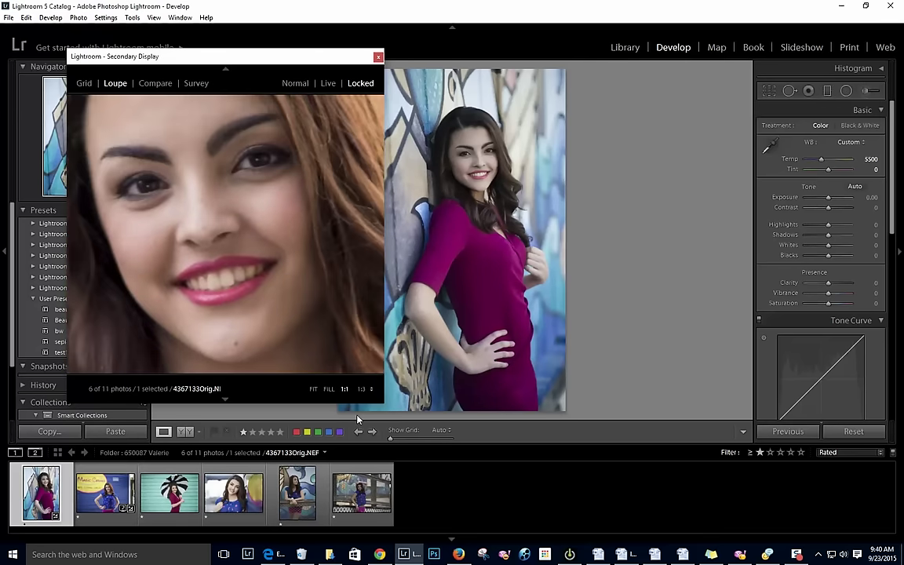
pyautogui.click(362, 390)
pyautogui.scroll(-2, 313, 260)
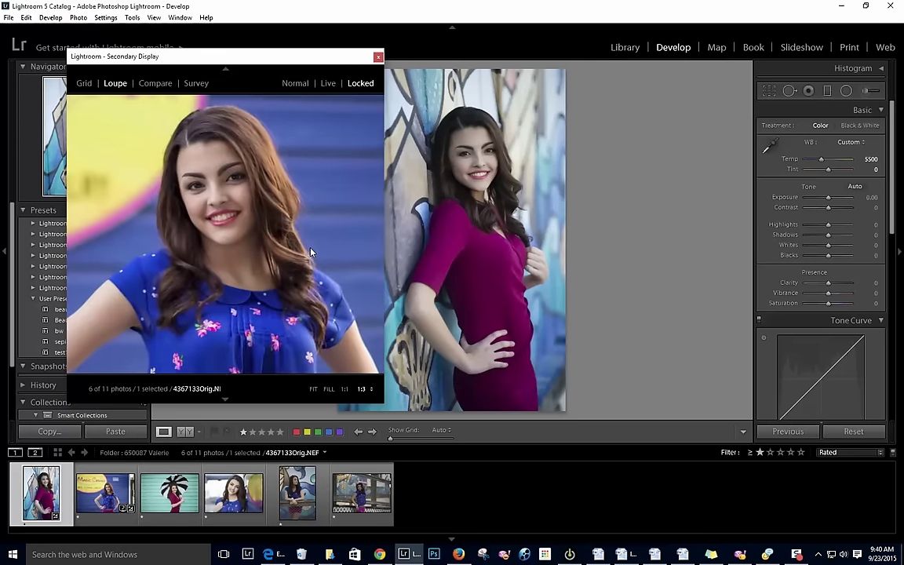
pyautogui.moveTo(332, 62)
pyautogui.mouseDown()
pyautogui.moveTo(319, 63)
pyautogui.moveTo(319, 74)
pyautogui.mouseUp()
# Match the mural photo to the reference with Exposure +0.12, Temp 5900, Tint +25, Shadows +29 and Blacks -36.
pyautogui.click(430, 153)
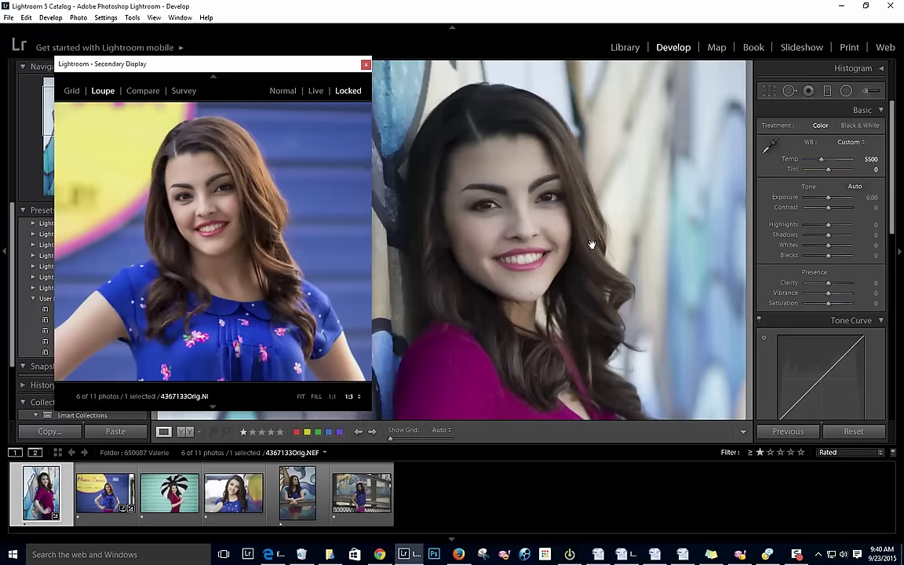
pyautogui.moveTo(827, 199); pyautogui.dragTo(827, 198)
pyautogui.moveTo(821, 159); pyautogui.dragTo(832, 171)
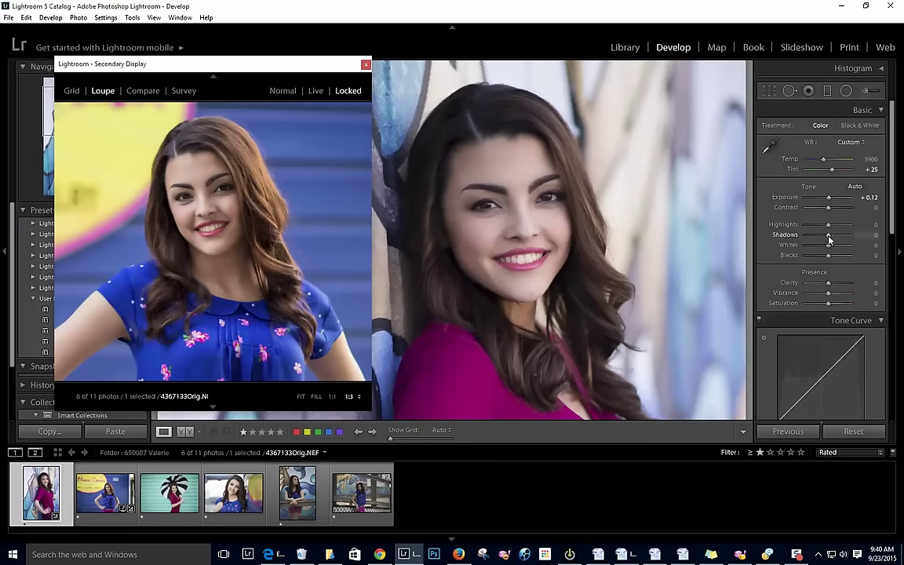
pyautogui.moveTo(829, 239)
pyautogui.mouseDown()
pyautogui.moveTo(836, 237)
pyautogui.moveTo(821, 256)
pyautogui.mouseUp()
pyautogui.click(562, 239)
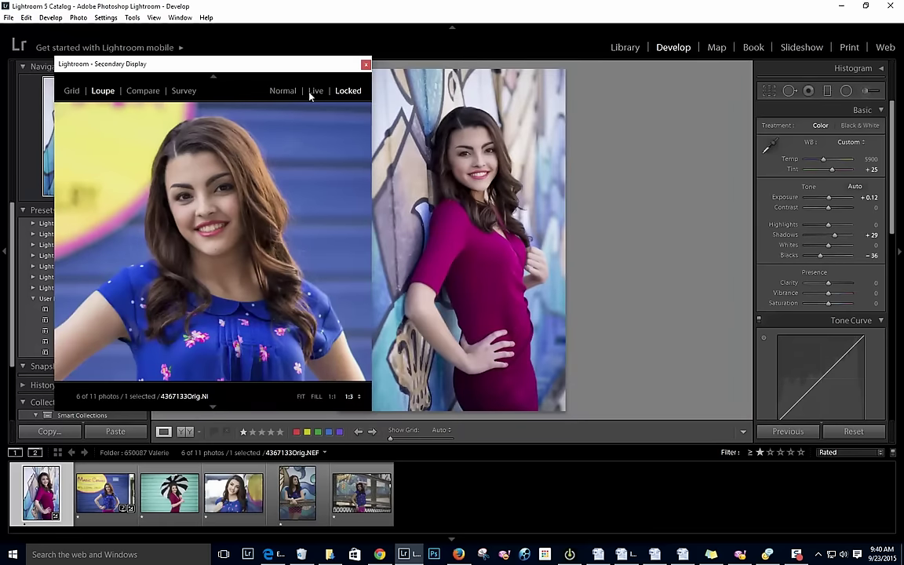
# Uncover more of the mural photo by shifting the reference window, and warm its white balance to Temp 6286.
pyautogui.moveTo(309, 72); pyautogui.dragTo(296, 75)
pyautogui.click(505, 252)
pyautogui.click(550, 229)
pyautogui.moveTo(822, 160); pyautogui.dragTo(825, 161)
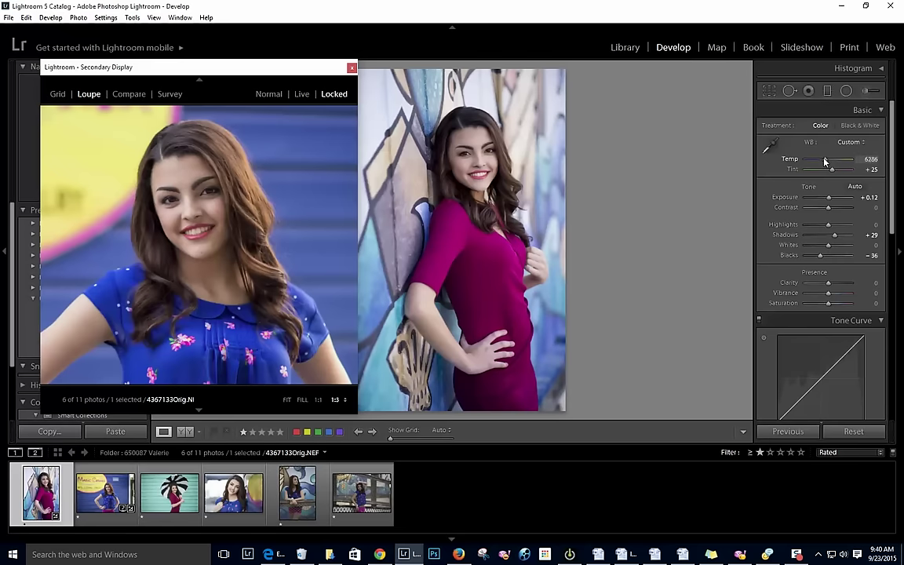
# Open the umbrella photo and match its skin tone to the reference with Exposure -0.36, Temp 5691 and Tint +29.
pyautogui.click(164, 492)
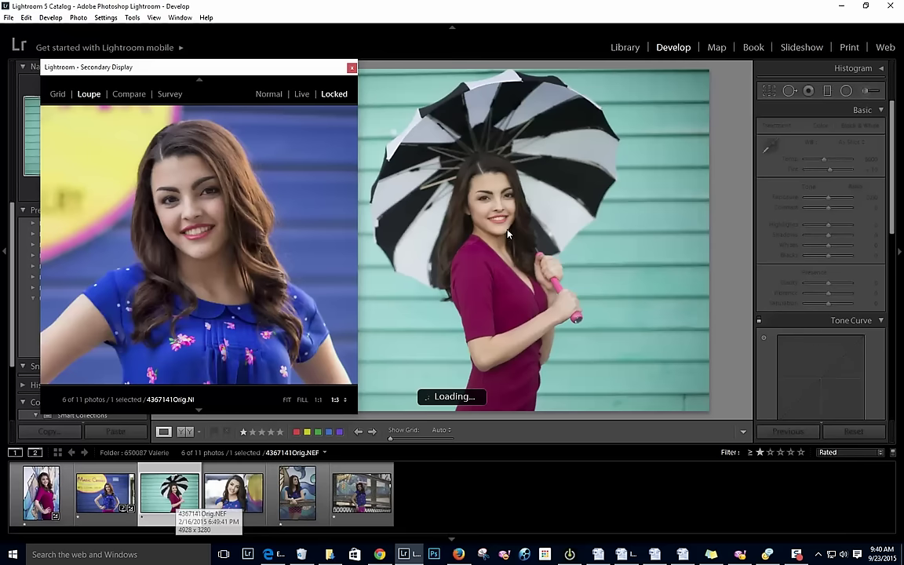
pyautogui.click(539, 207)
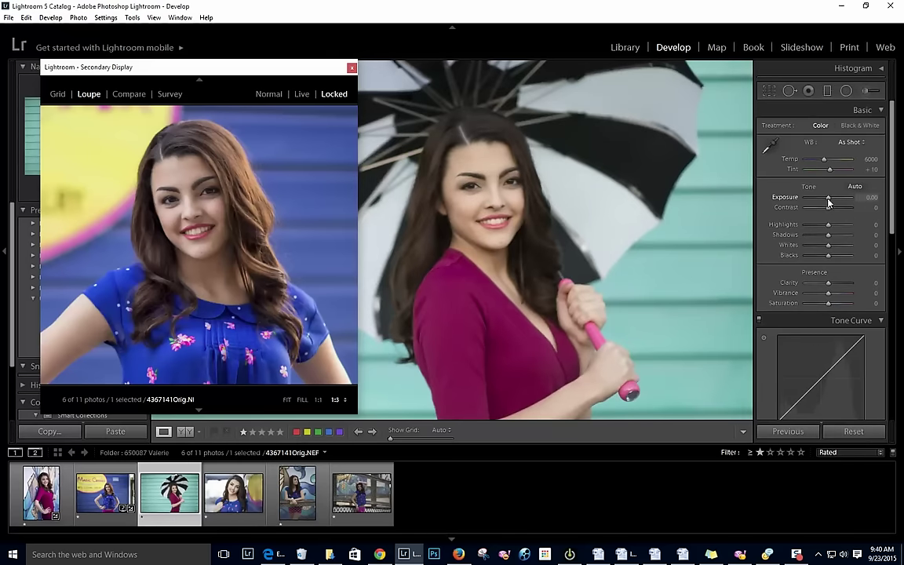
pyautogui.moveTo(829, 201); pyautogui.dragTo(827, 202)
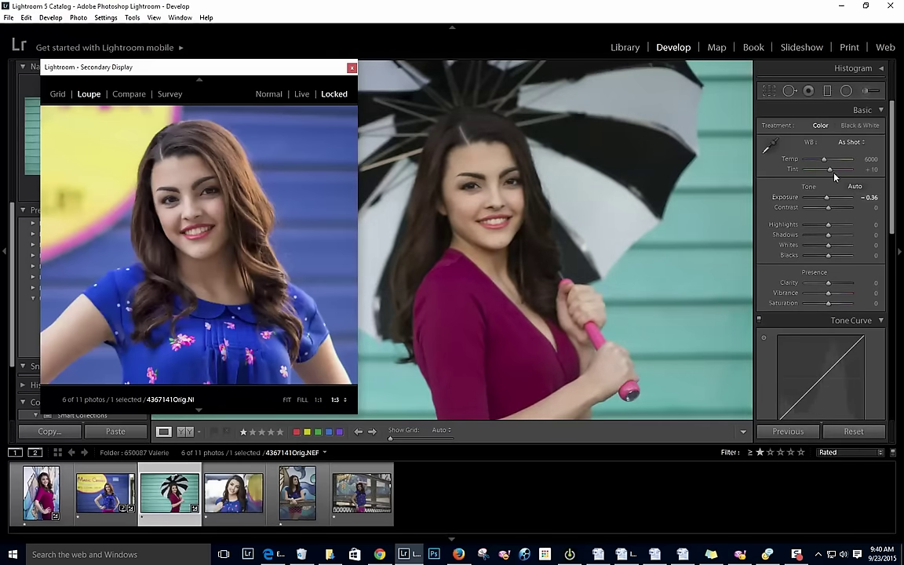
pyautogui.moveTo(829, 170); pyautogui.dragTo(822, 161)
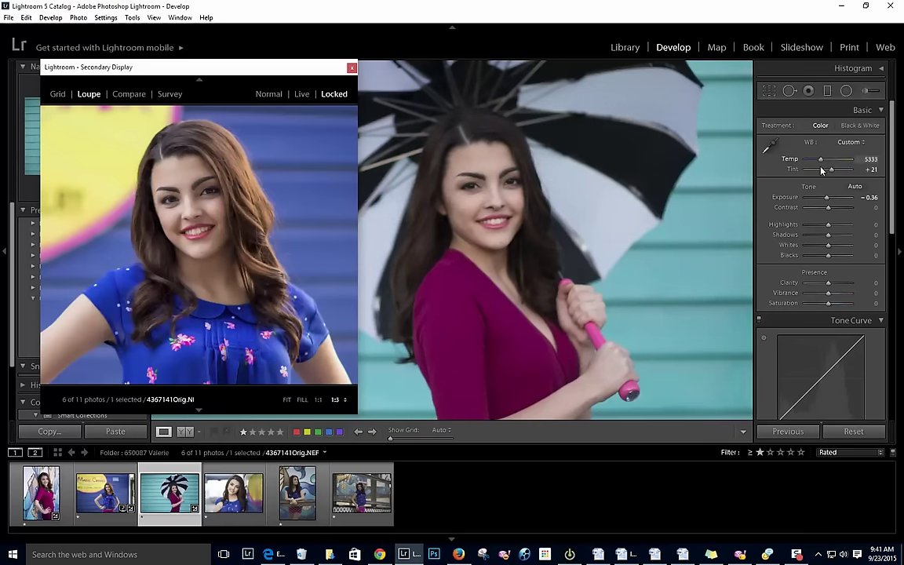
pyautogui.moveTo(822, 161); pyautogui.dragTo(824, 162)
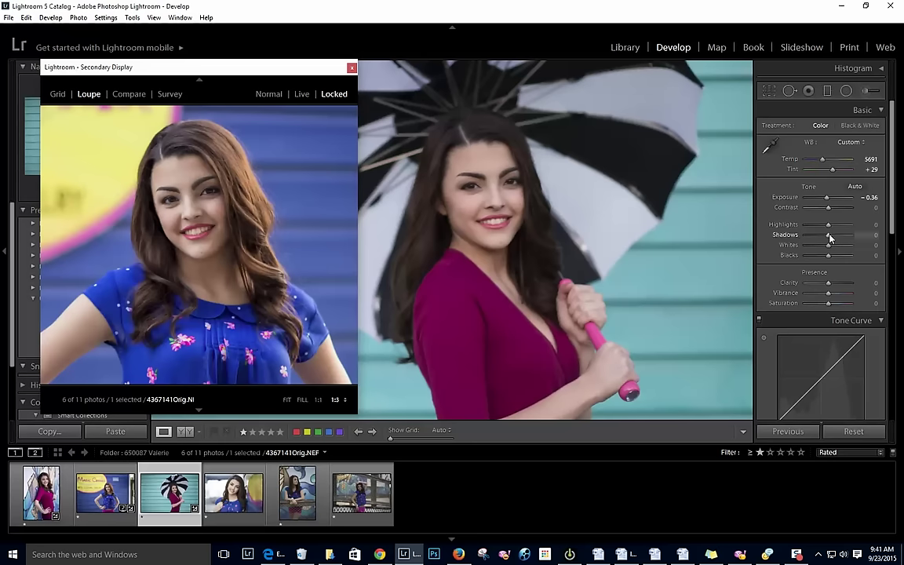
pyautogui.click(606, 258)
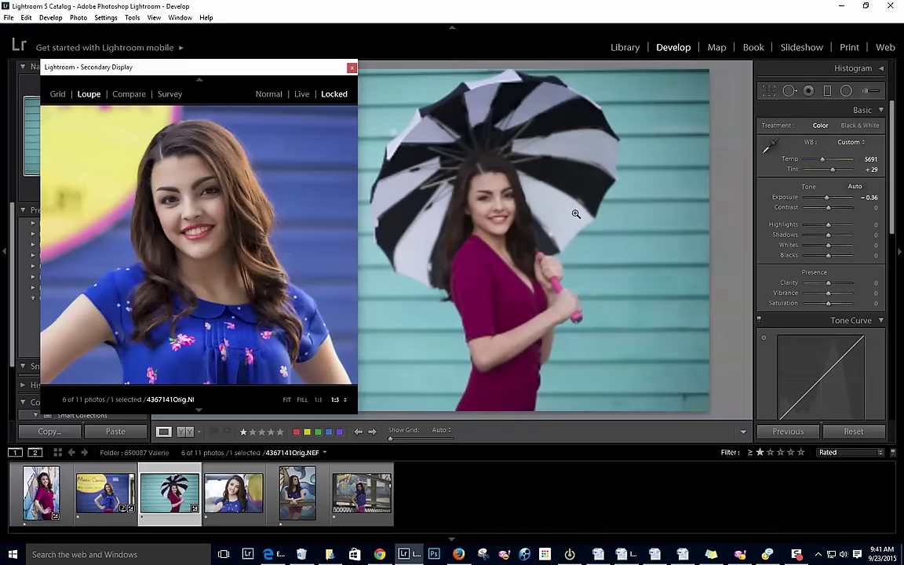
# Move the reference window off the umbrella and set the photo's Shadows to +36, Blacks to -36 and Vibrance to +21.
pyautogui.moveTo(319, 66); pyautogui.dragTo(288, 73)
pyautogui.moveTo(827, 236)
pyautogui.mouseDown()
pyautogui.moveTo(836, 236)
pyautogui.moveTo(821, 255)
pyautogui.mouseUp()
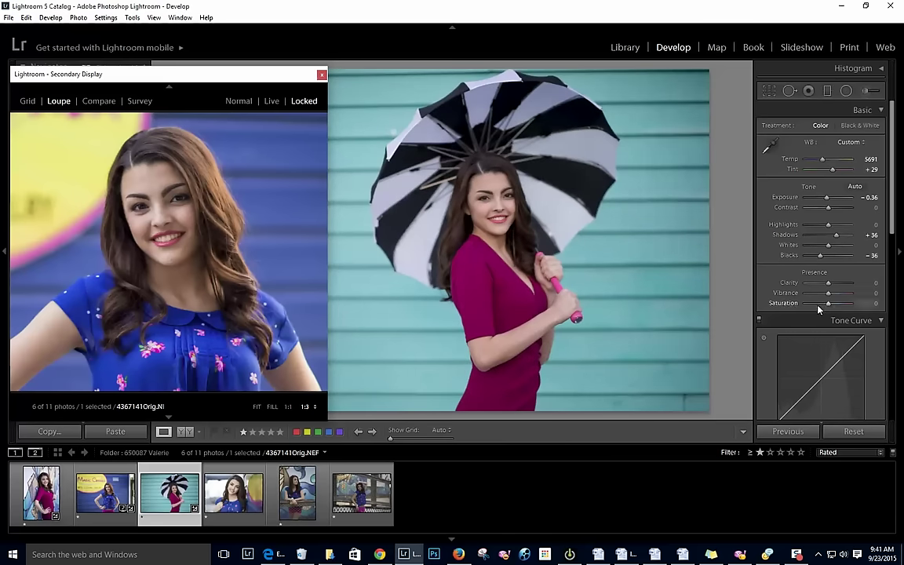
pyautogui.moveTo(828, 293); pyautogui.dragTo(833, 295)
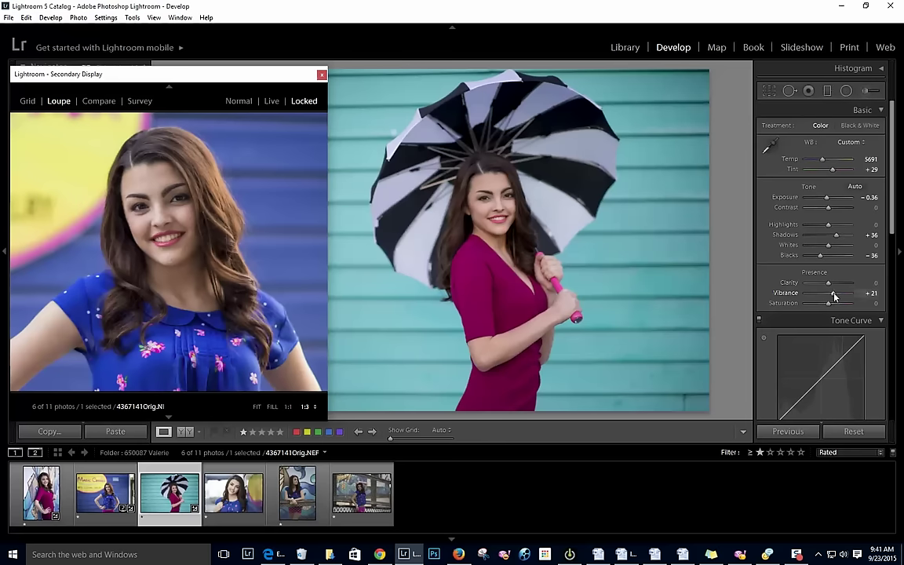
pyautogui.moveTo(834, 295); pyautogui.dragTo(861, 293)
pyautogui.doubleClick(793, 295)
pyautogui.moveTo(830, 293); pyautogui.dragTo(831, 294)
# Shape the umbrella photo's tone curve into a gentle contrast curve that darkens the low tones.
pyautogui.moveTo(891, 209); pyautogui.dragTo(891, 263)
pyautogui.moveTo(829, 336); pyautogui.dragTo(825, 346)
pyautogui.scroll(3, 804, 222)
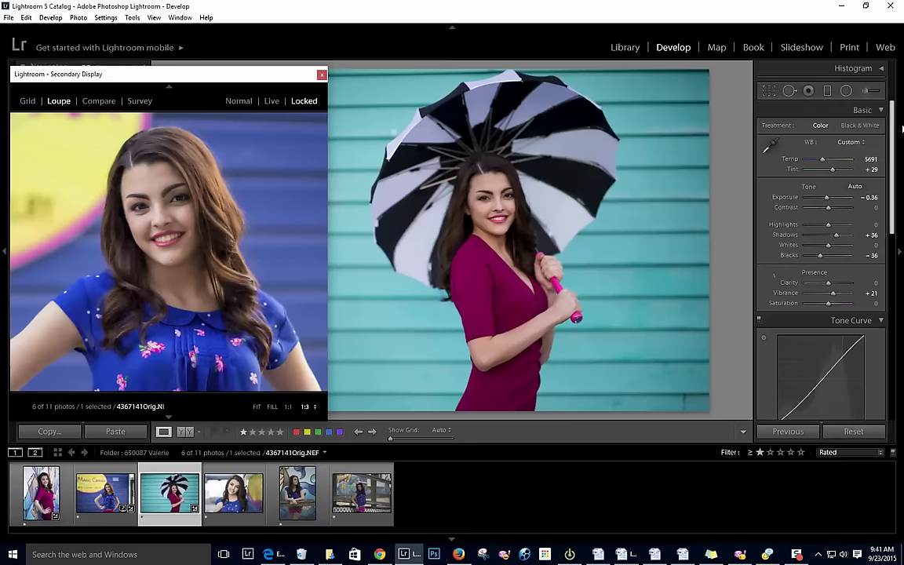
# Refine the umbrella photo's white balance to Temp 5452 and Tint +21, and synchronize its settings to the neighbouring close-up portrait.
pyautogui.click(524, 224)
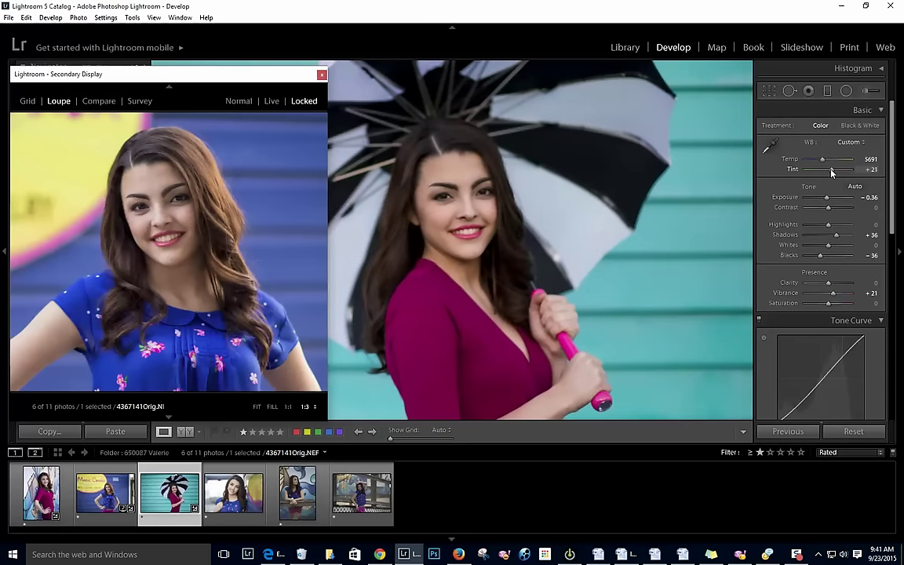
pyautogui.moveTo(823, 161); pyautogui.dragTo(821, 161)
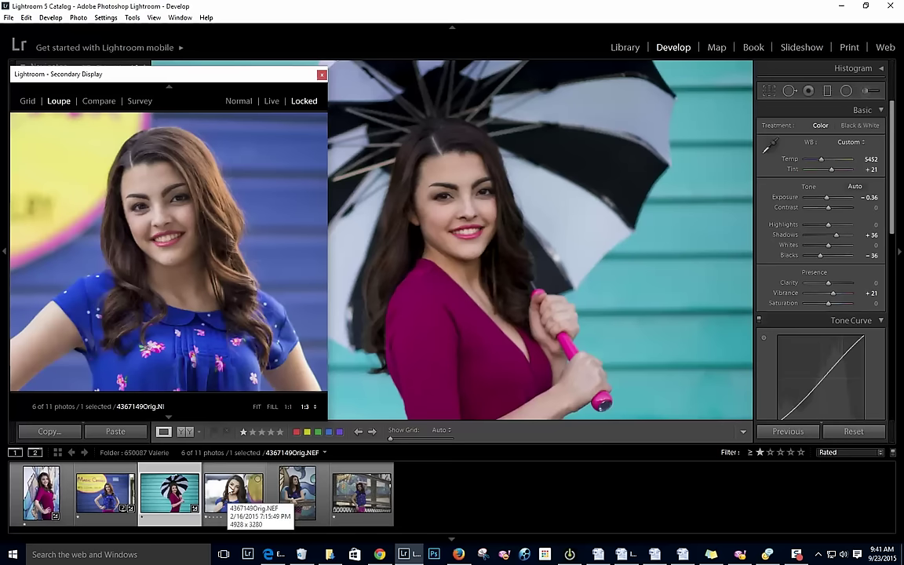
pyautogui.keyDown('ctrl'); pyautogui.click(224, 500); pyautogui.keyUp('ctrl')
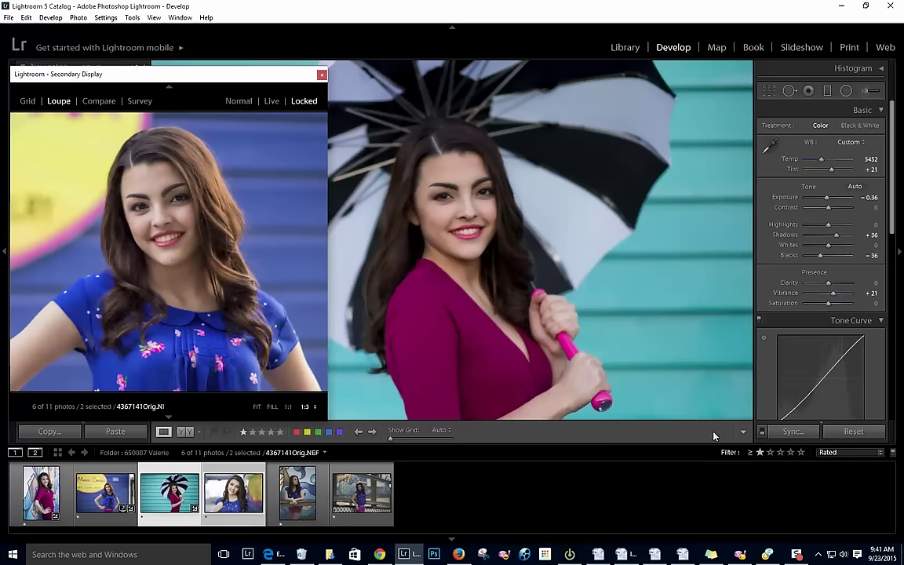
pyautogui.click(788, 430)
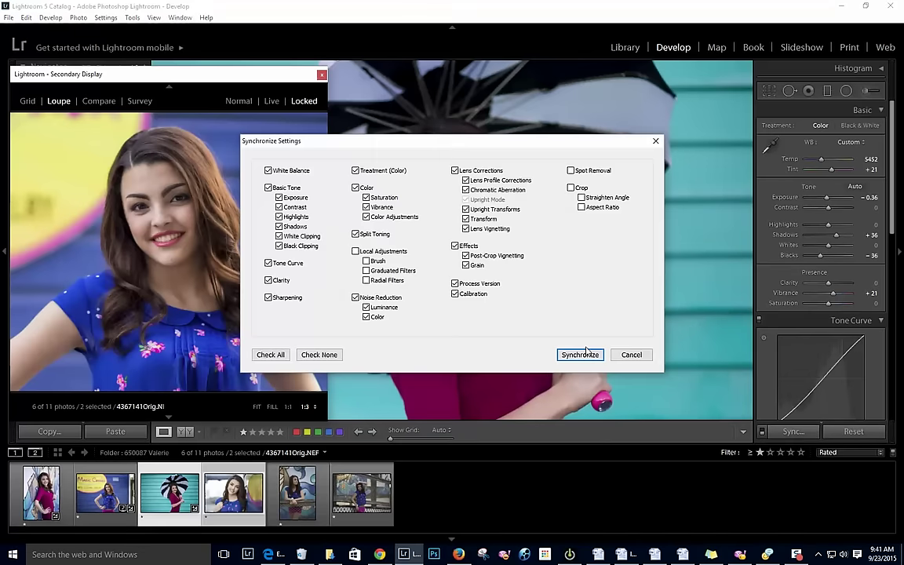
pyautogui.click(579, 354)
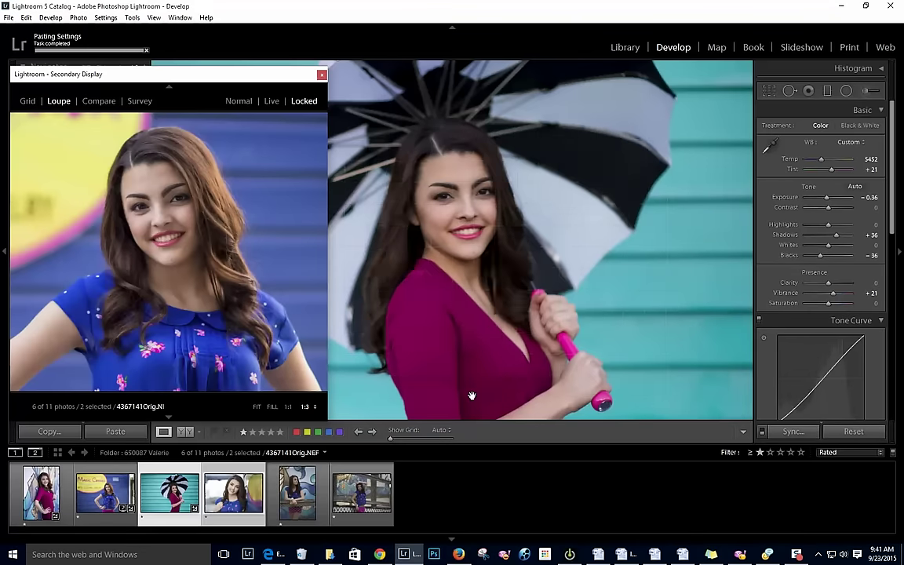
# Open the close-up portrait, shift the reference window off the face and fit the whole photo in view.
pyautogui.click(252, 495)
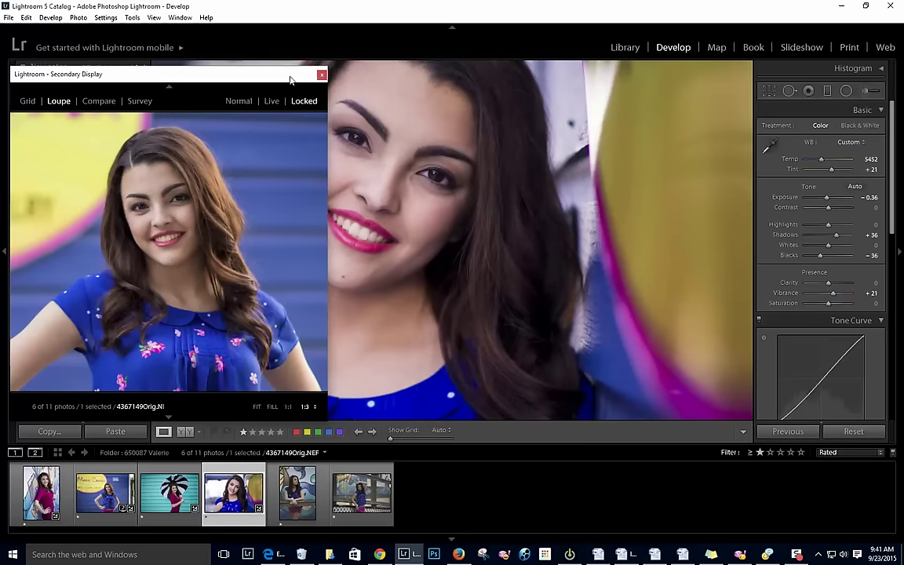
pyautogui.moveTo(292, 78); pyautogui.dragTo(244, 84)
pyautogui.click(439, 230)
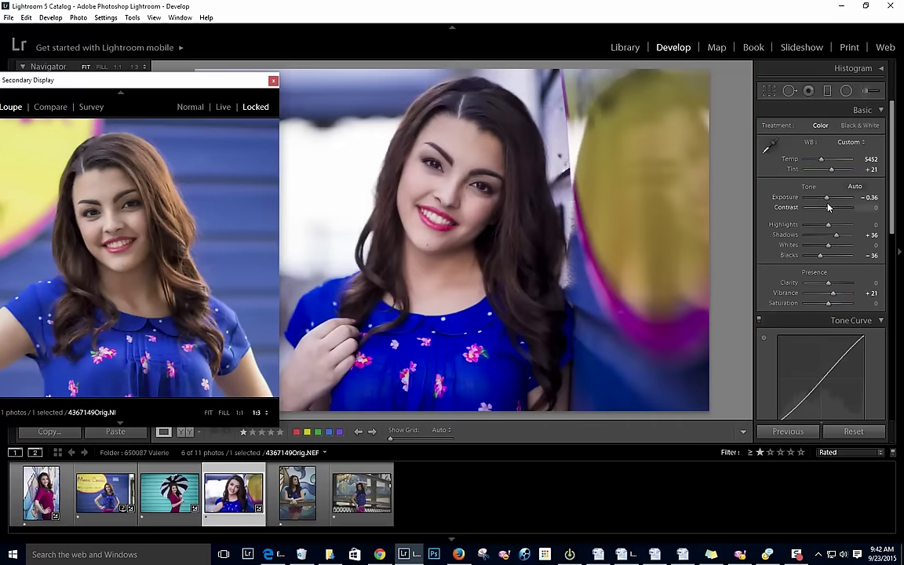
# Set the close-up portrait's Tint to +11 and Highlights to -17, and compare it before and after editing.
pyautogui.moveTo(838, 174); pyautogui.dragTo(829, 171)
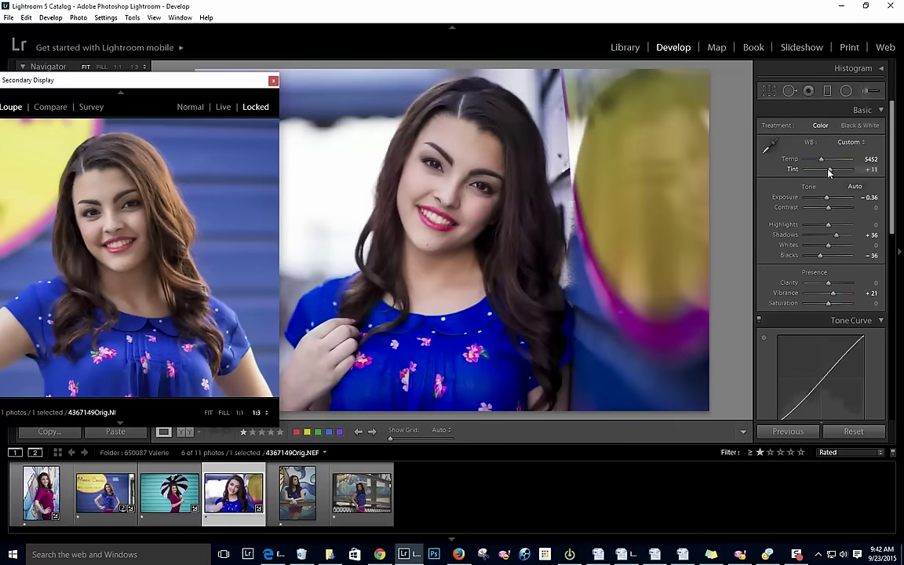
pyautogui.moveTo(829, 225); pyautogui.dragTo(816, 230)
pyautogui.press('\\')
pyautogui.press('\\')
pyautogui.press('\\')
pyautogui.press('\\')
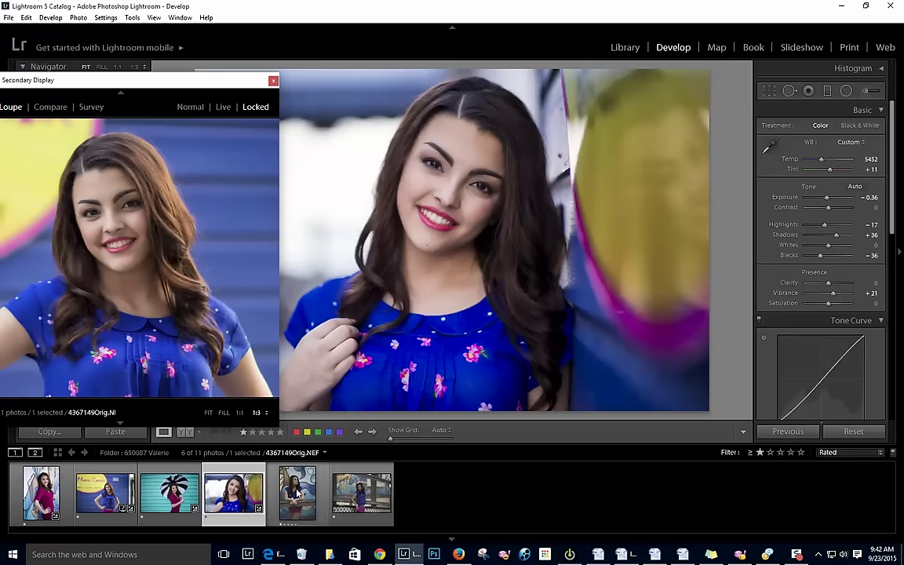
# Synchronize the close-up portrait's settings to the last two photos in the filmstrip.
pyautogui.keyDown('shift'); pyautogui.click(369, 508); pyautogui.keyUp('shift')
pyautogui.click(775, 435)
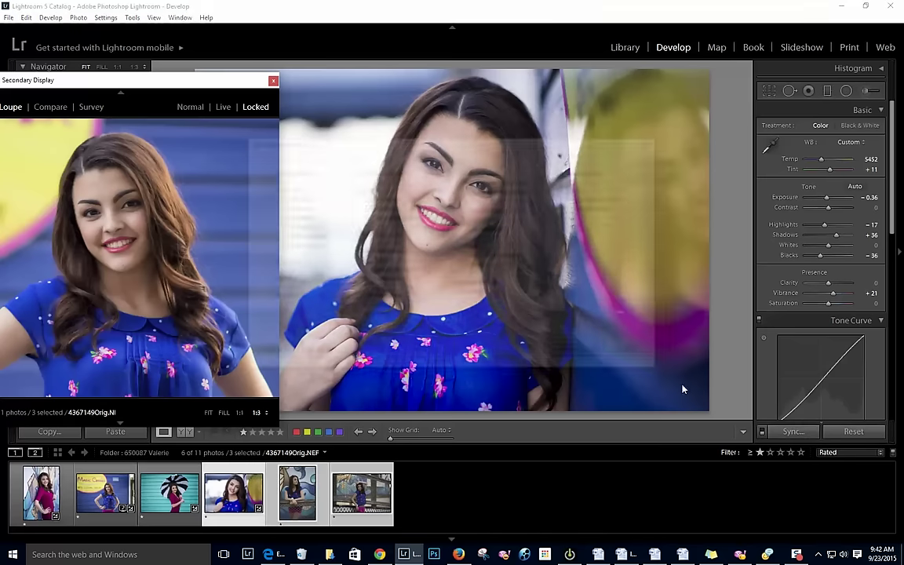
pyautogui.click(526, 322)
# Open the vertical portrait at the mural fence and match it to the reference with Exposure +0.71, Temp 6286 and Tint +1.
pyautogui.click(186, 498)
pyautogui.click(297, 492)
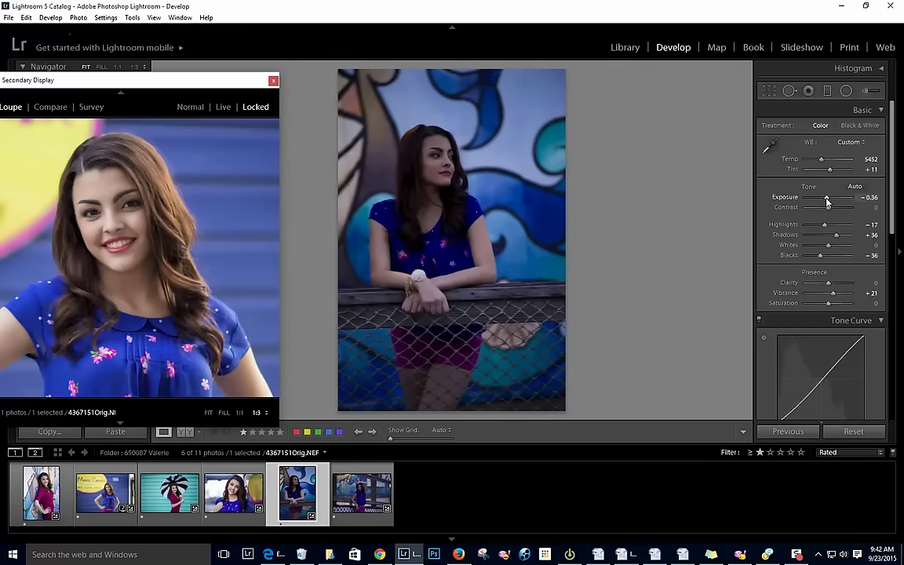
pyautogui.moveTo(827, 197); pyautogui.dragTo(831, 197)
pyautogui.moveTo(822, 159); pyautogui.dragTo(825, 162)
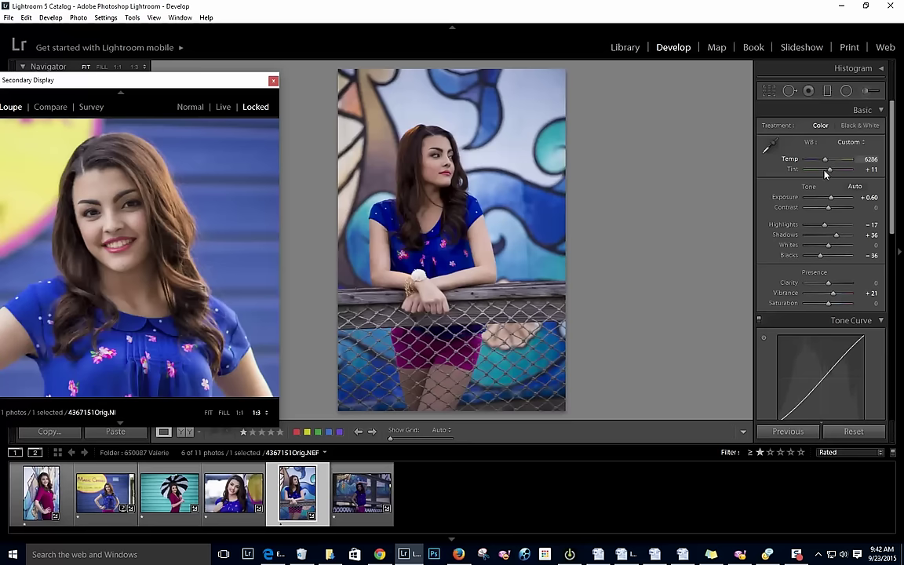
pyautogui.moveTo(830, 198); pyautogui.dragTo(827, 170)
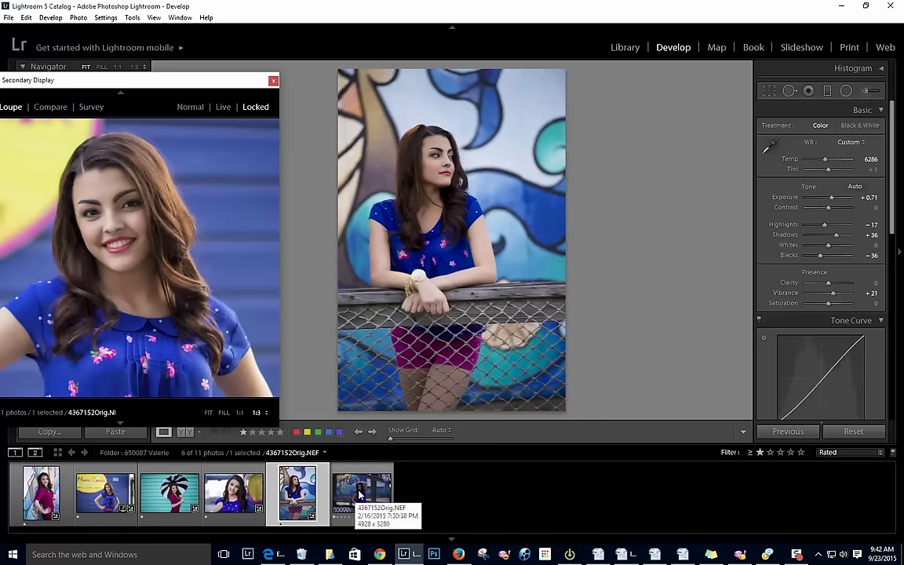
# Synchronize the vertical fence portrait's settings to the final horizontal fence photo.
pyautogui.keyDown('ctrl'); pyautogui.click(346, 513); pyautogui.keyUp('ctrl')
pyautogui.hotkey('ctrl', 'shift', 's')
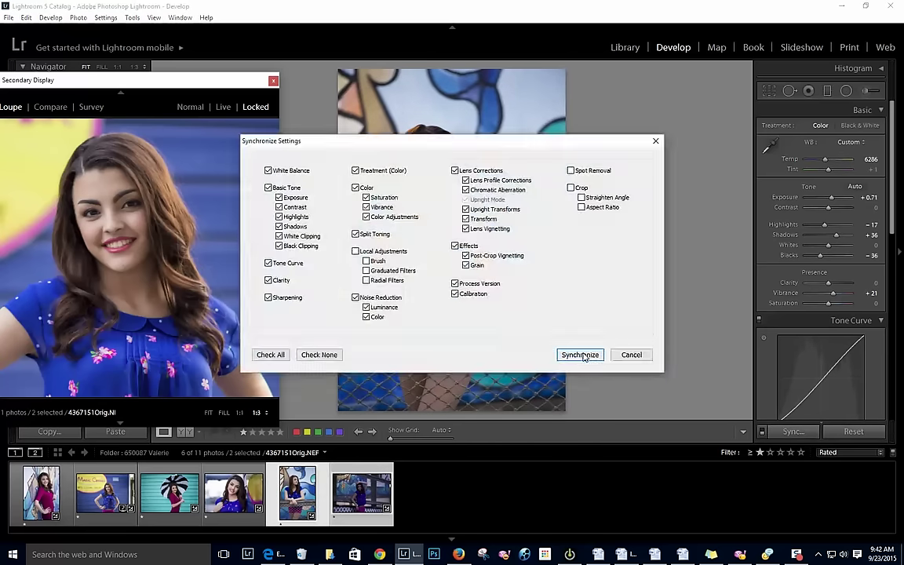
pyautogui.click(582, 355)
# Open the horizontal fence photo and set Exposure to +1.19, Tint to -11, Highlights to -90 and Whites to -12.
pyautogui.click(251, 501)
pyautogui.click(356, 483)
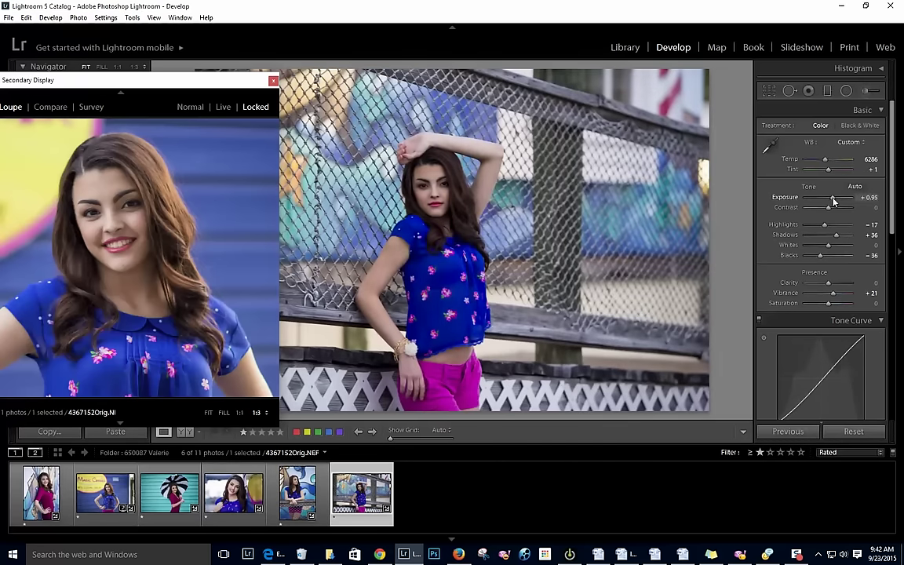
pyautogui.moveTo(832, 203); pyautogui.dragTo(833, 202)
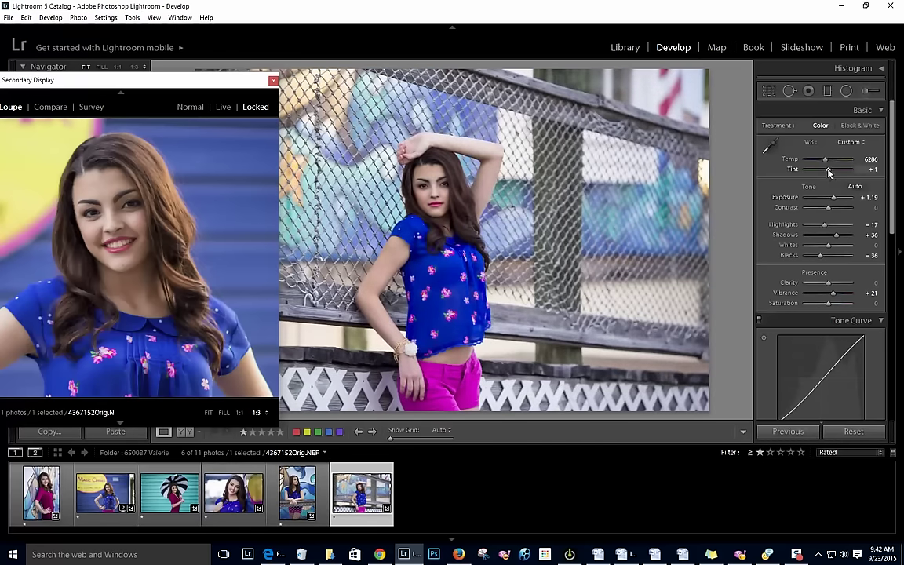
pyautogui.moveTo(828, 170); pyautogui.dragTo(825, 171)
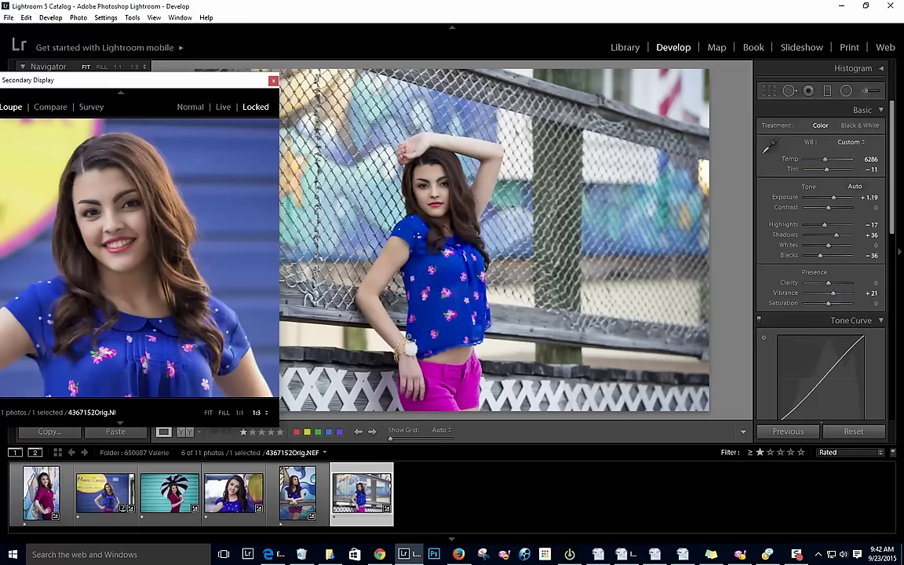
pyautogui.moveTo(826, 226); pyautogui.dragTo(827, 247)
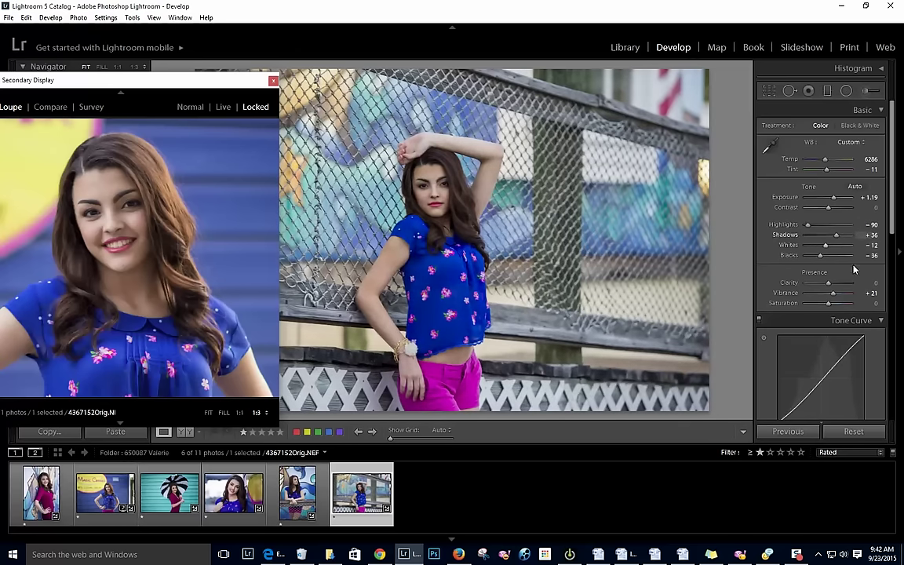
# Raise the tone curve's Lights slightly on the horizontal fence photo and compare it before and after editing.
pyautogui.scroll(-3, 832, 299)
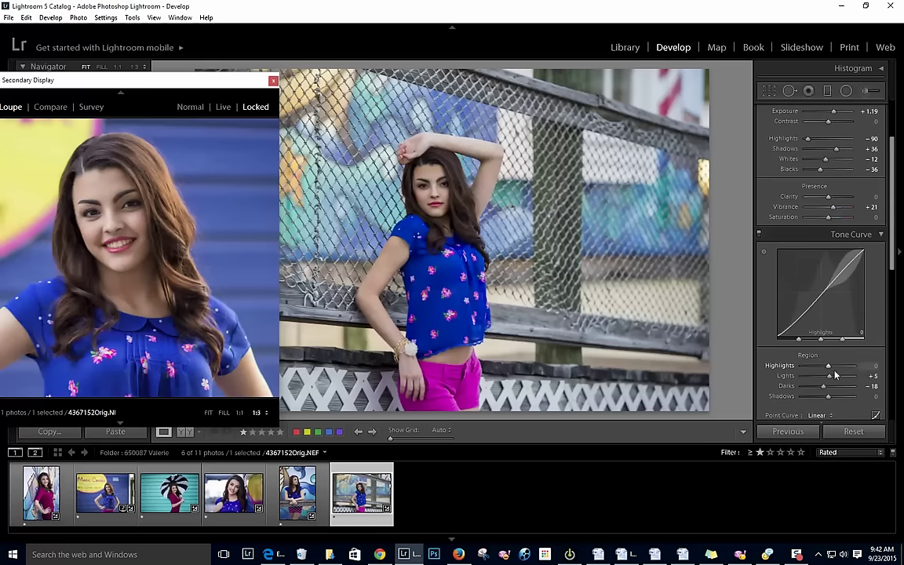
pyautogui.moveTo(830, 376); pyautogui.dragTo(833, 377)
pyautogui.scroll(2, 894, 222)
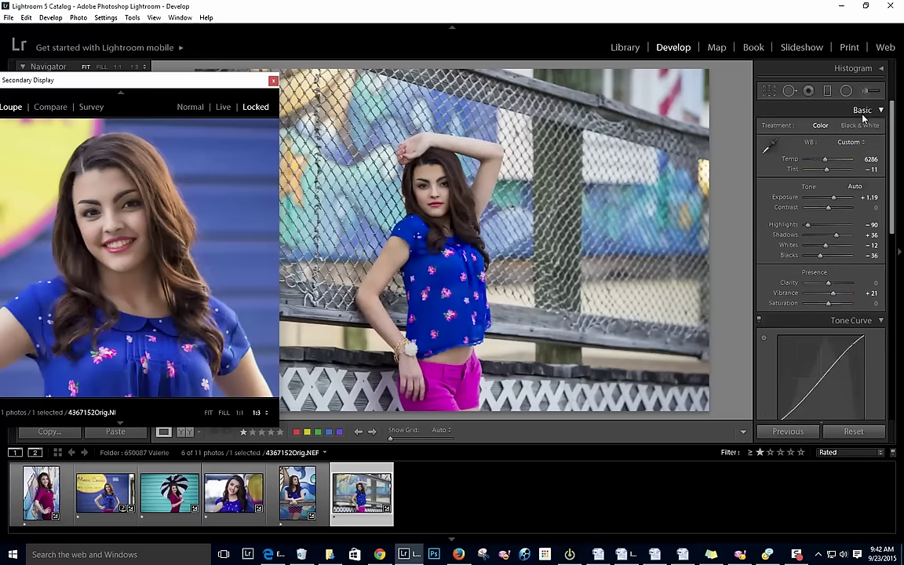
pyautogui.press('\\')
pyautogui.press('\\')
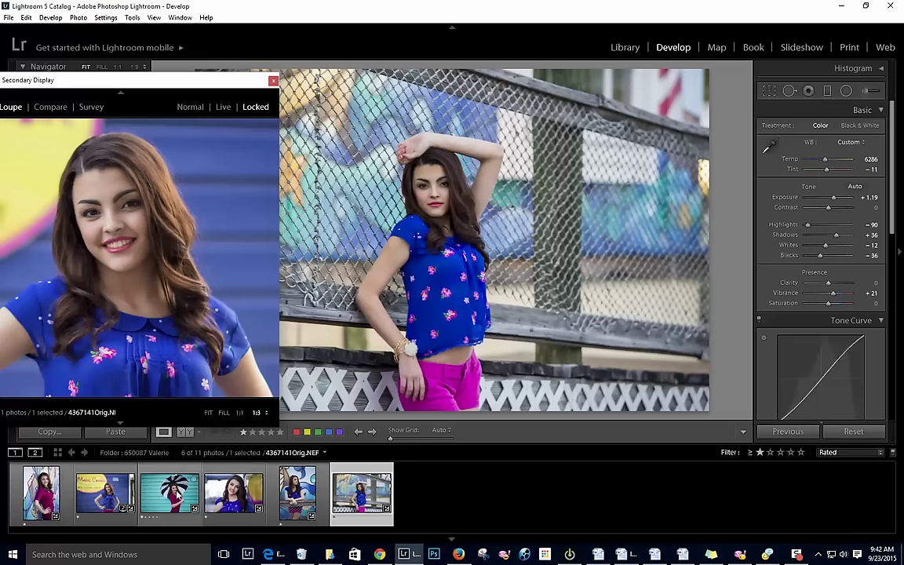
# Open the yellow Magic Corner sign photo in the main view for review against the reference.
pyautogui.click(105, 493)
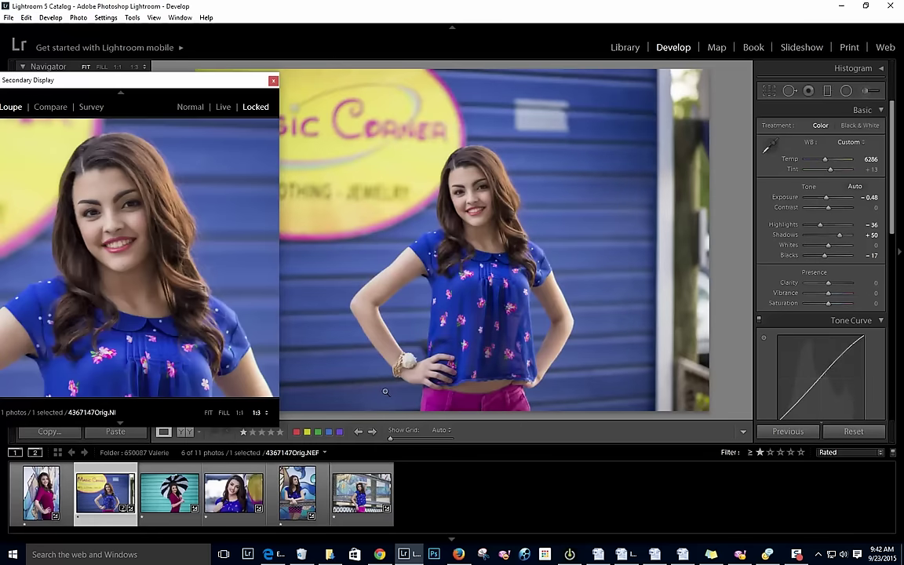